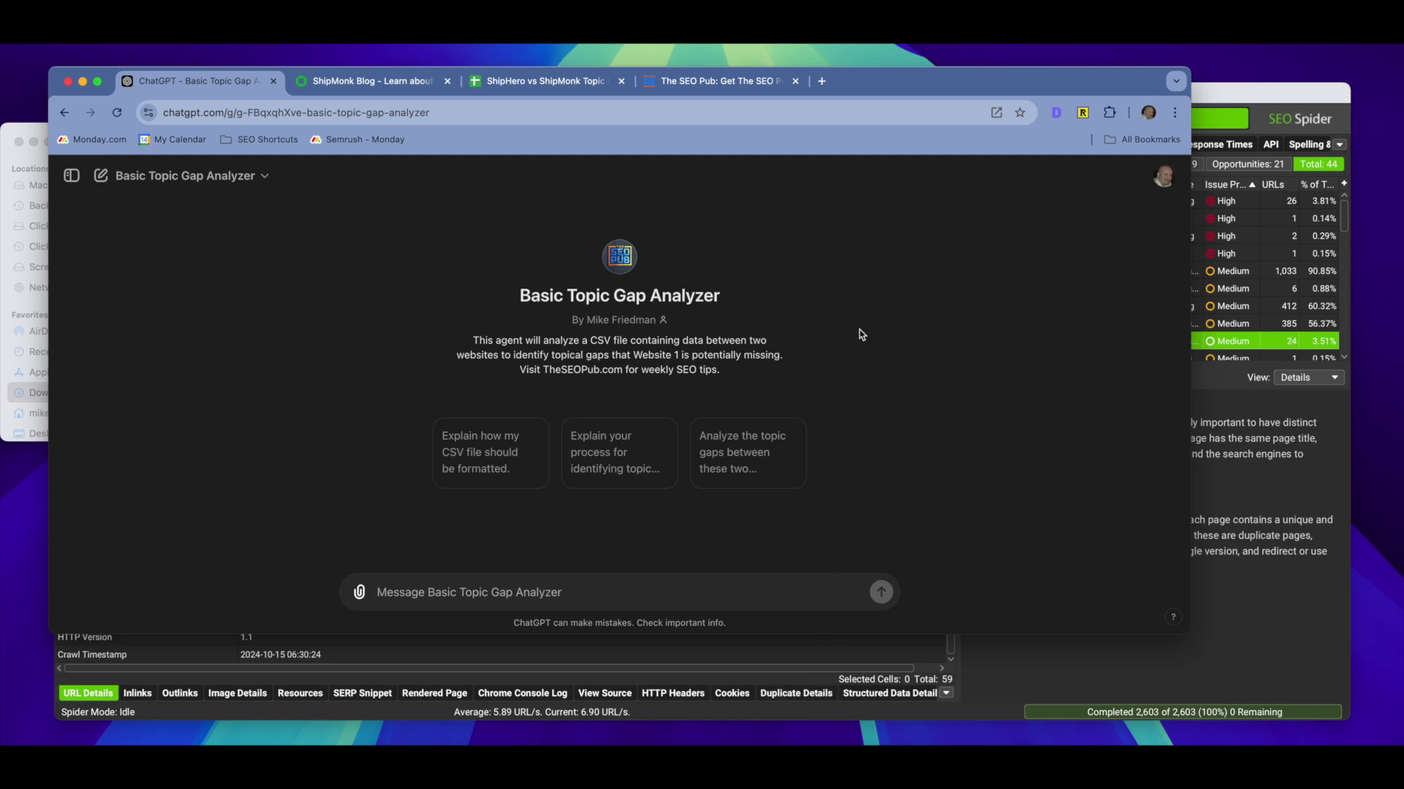
Ask the analyzer how the CSV should be formatted, read its example table, then view the ShipMonk blog.
left_click(728, 92)
left_click(496, 468)
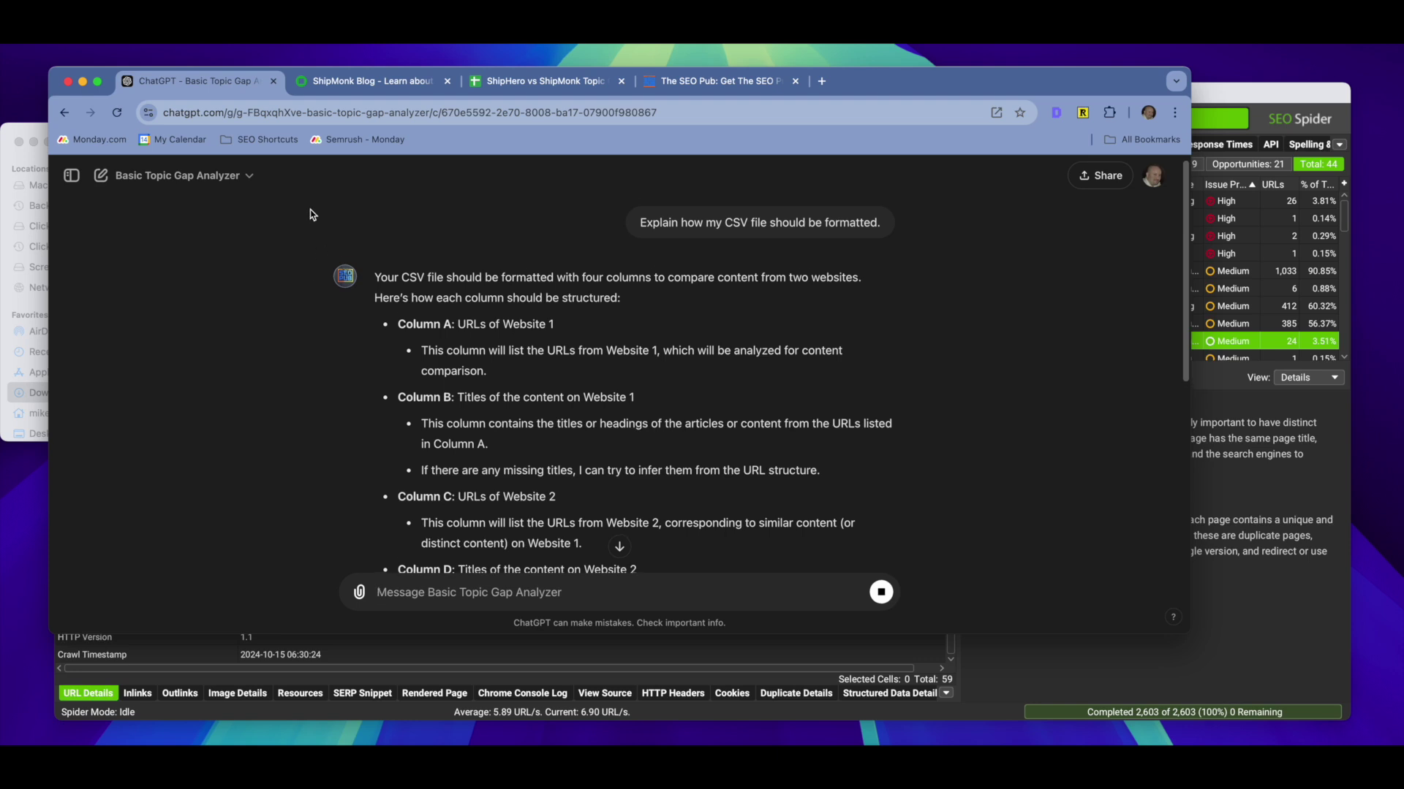
scroll(319, 258, "down", 2)
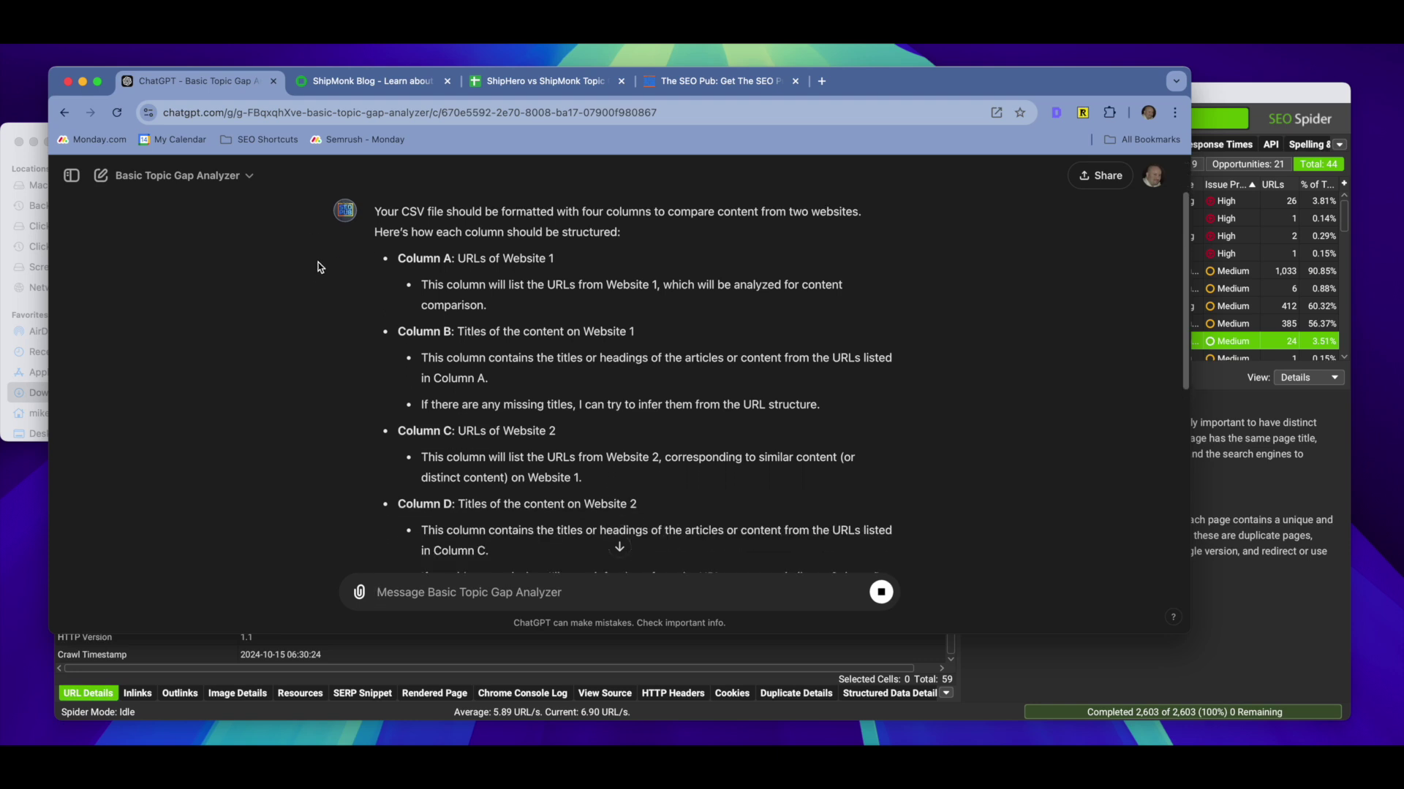
scroll(354, 386, "down", 3)
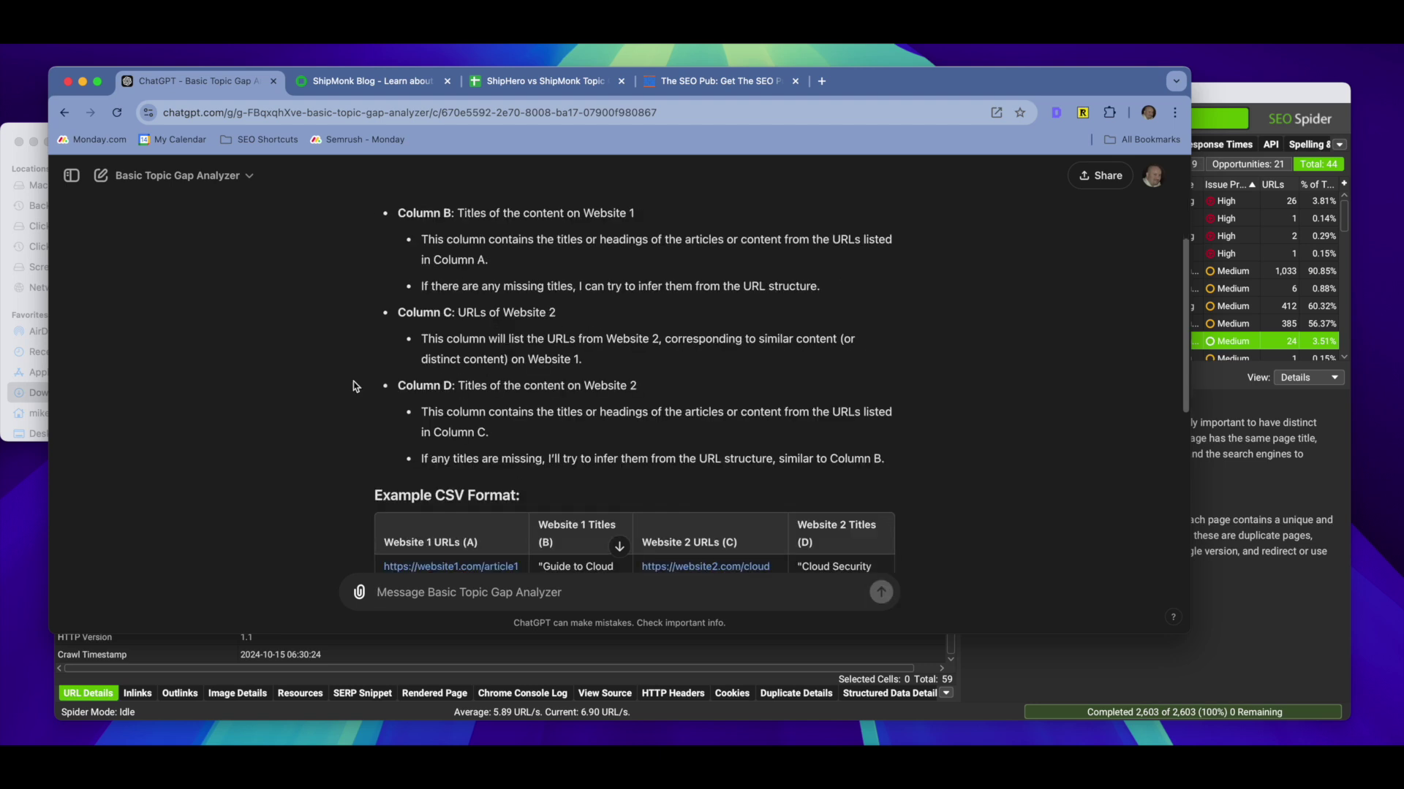
scroll(354, 386, "down", 5)
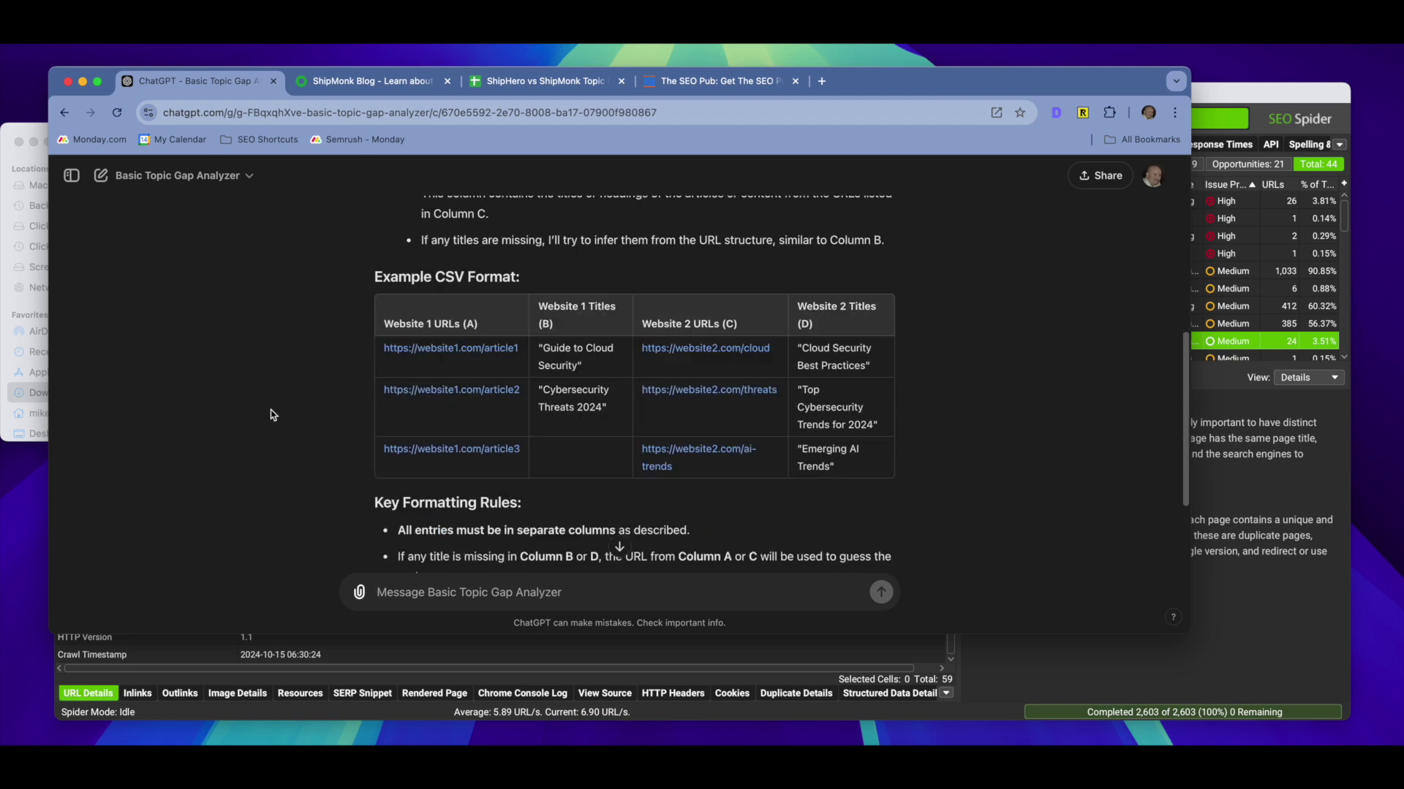
scroll(271, 415, "down", 2)
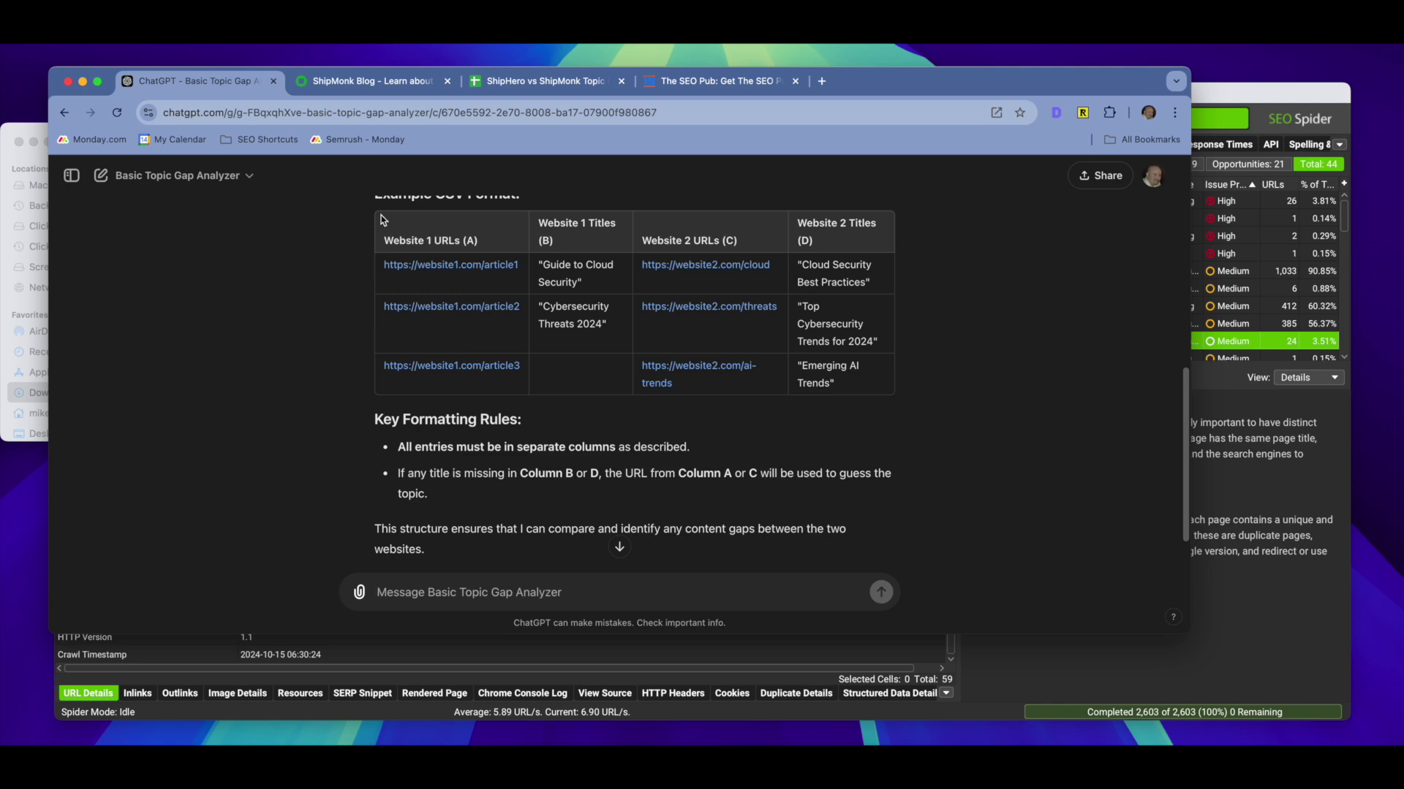
left_click(391, 86)
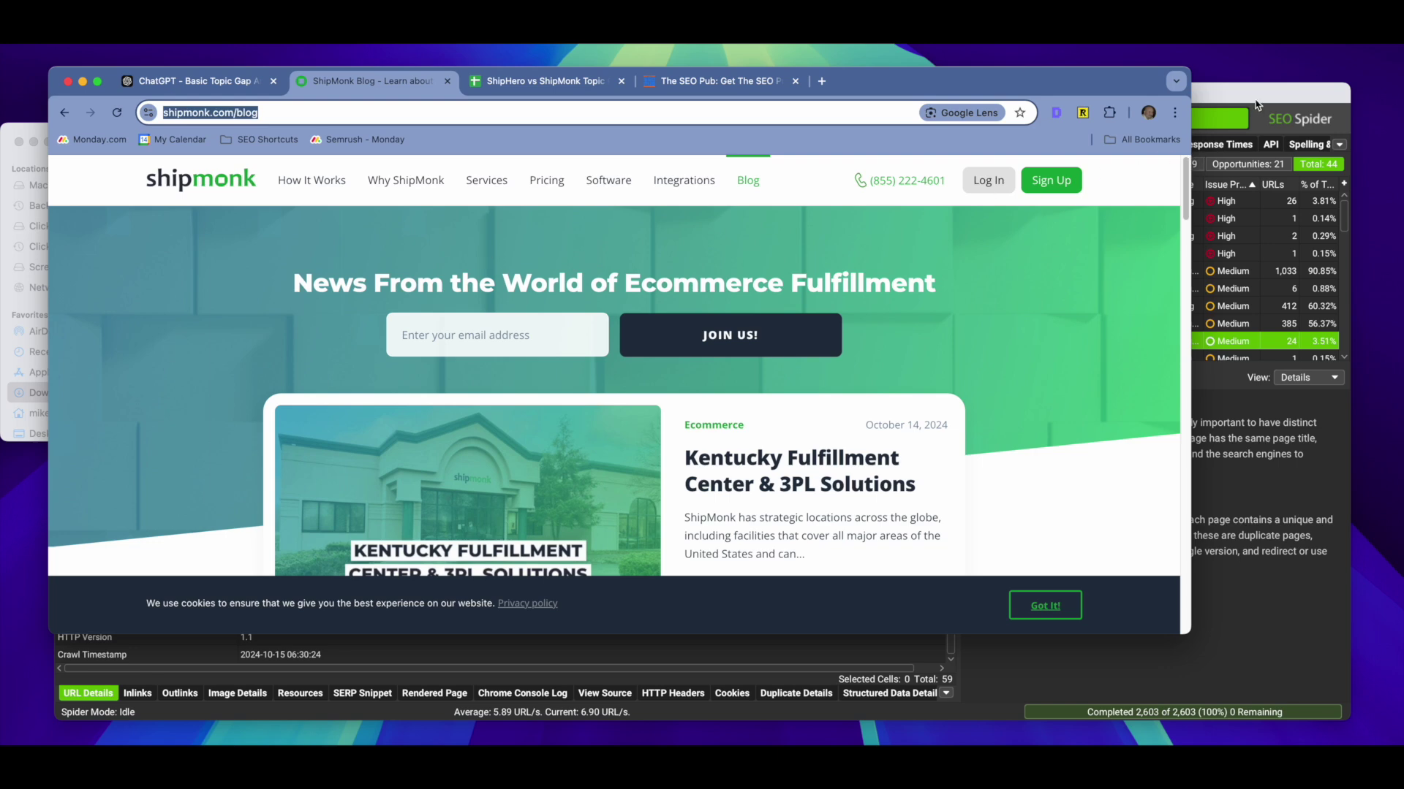
left_click(1196, 162)
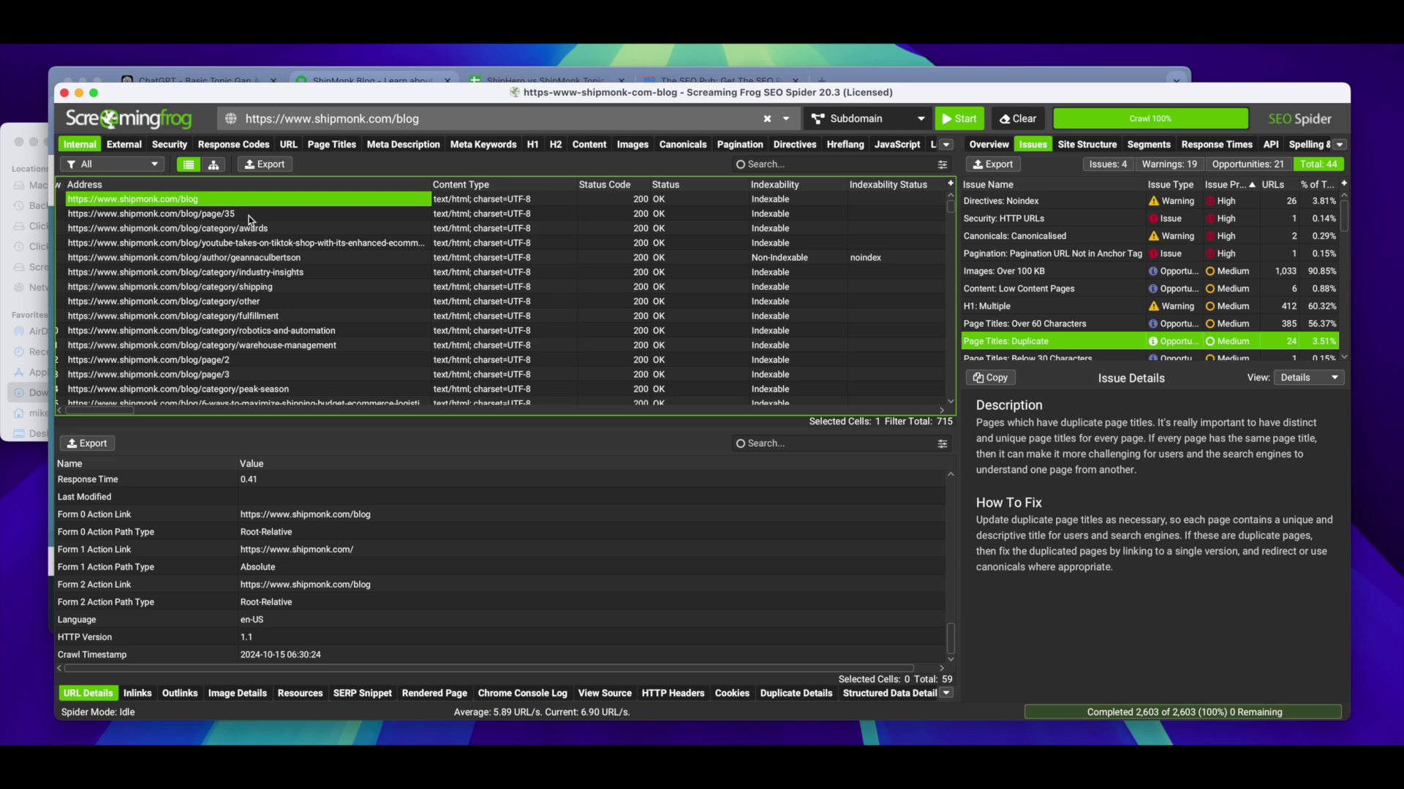
Review the ShipHero vs ShipMonk Topic Gap sheet, then return to the Basic Topic Gap Analyzer chat.
left_click(378, 77)
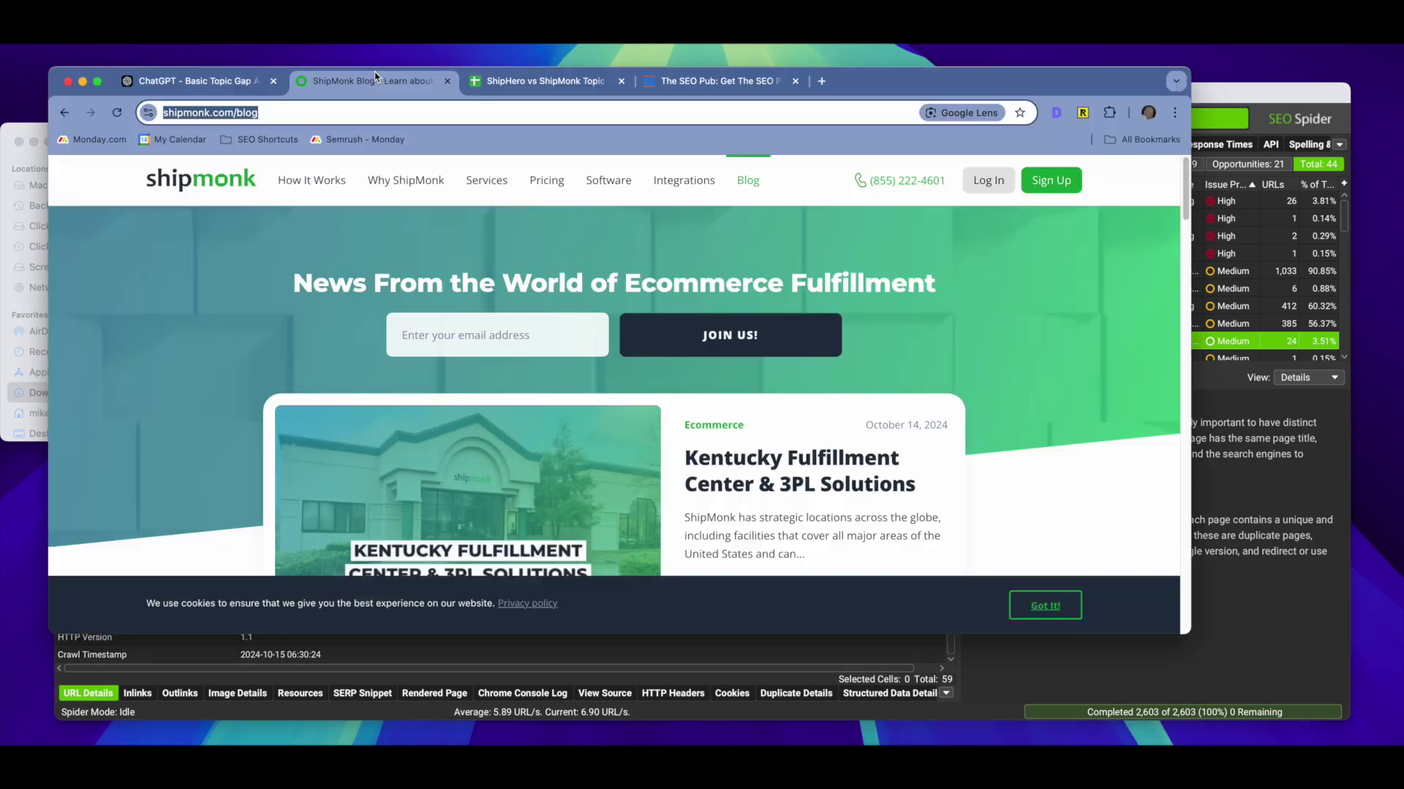
left_click(541, 81)
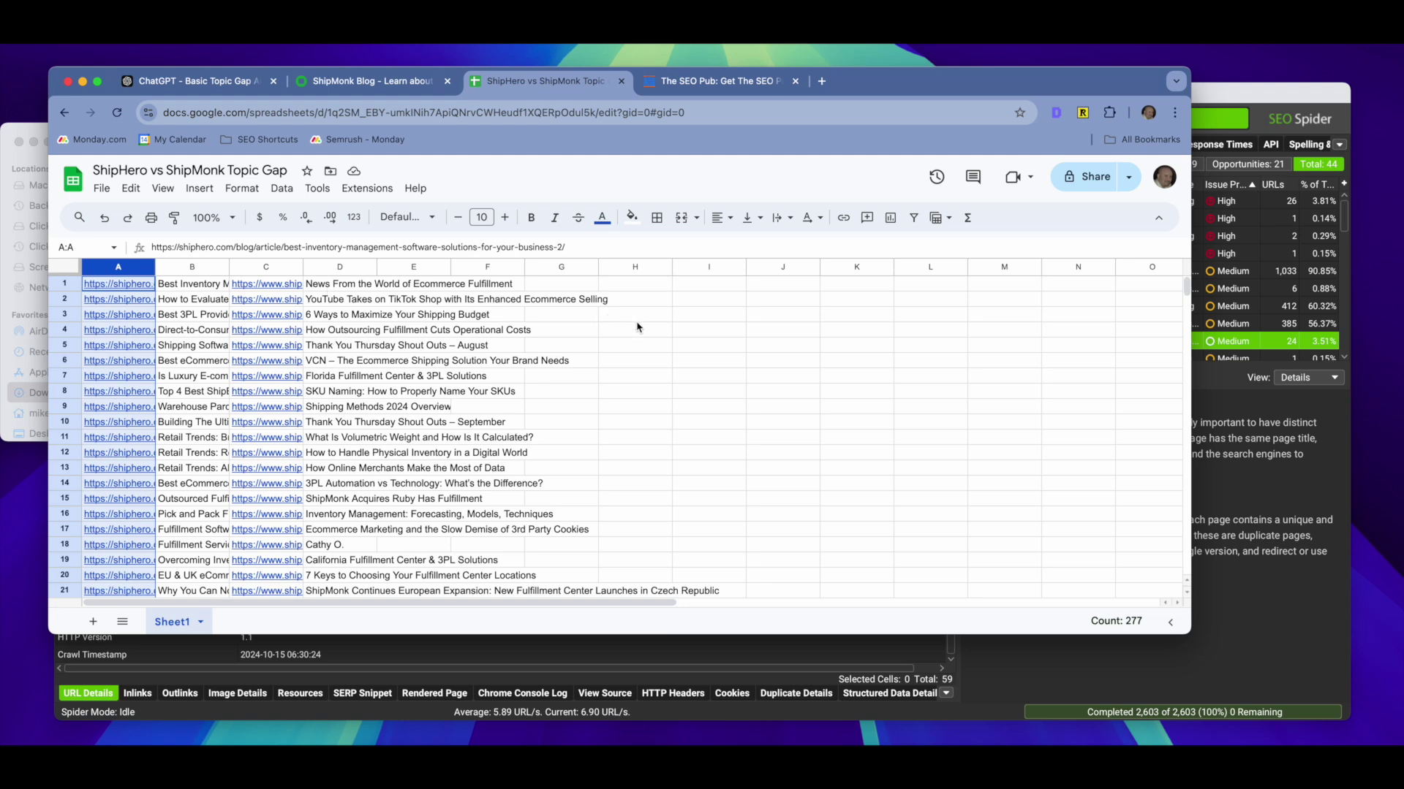
key("super+1")
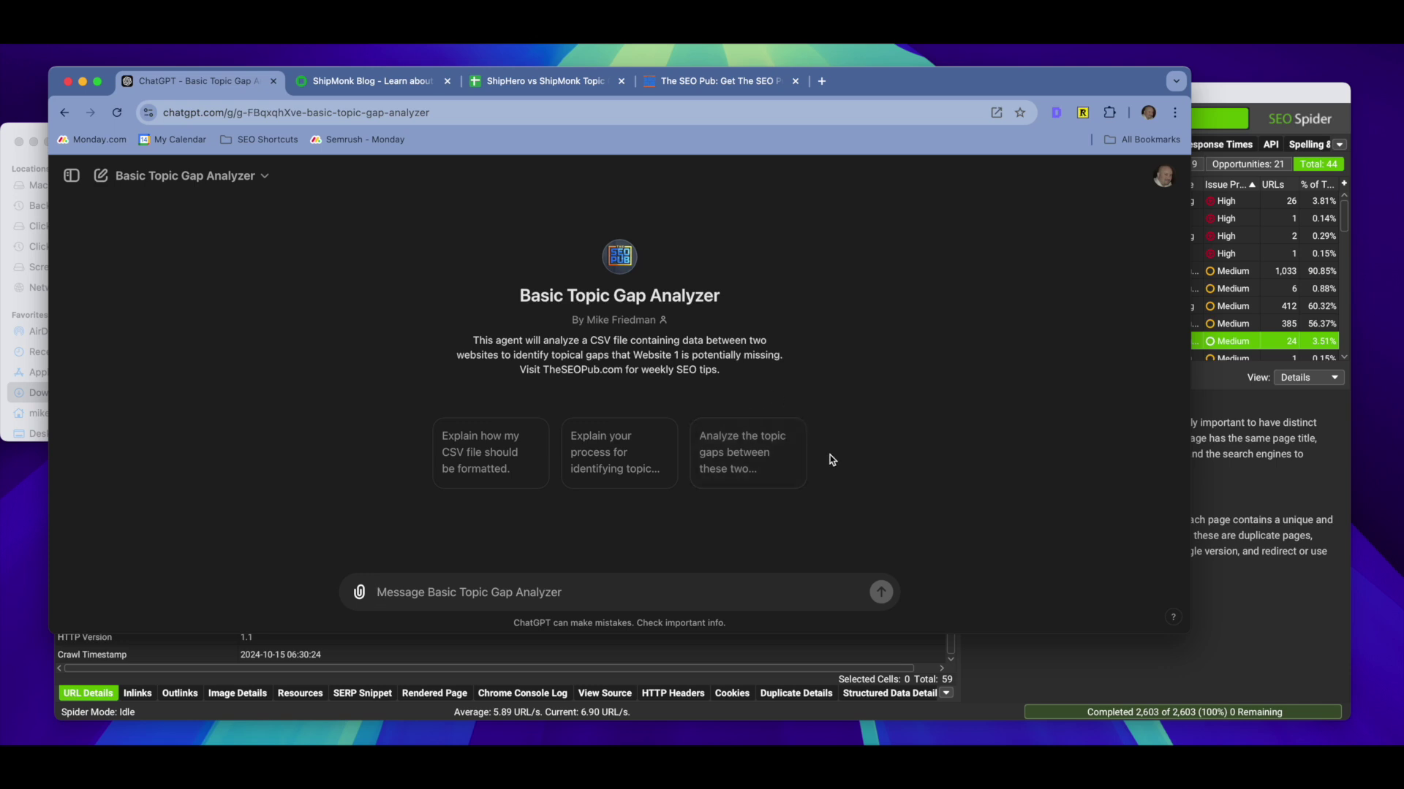
Request a topic gap analysis with the ShipHero vs ShipMonk topic gap spreadsheet attached.
left_click(760, 466)
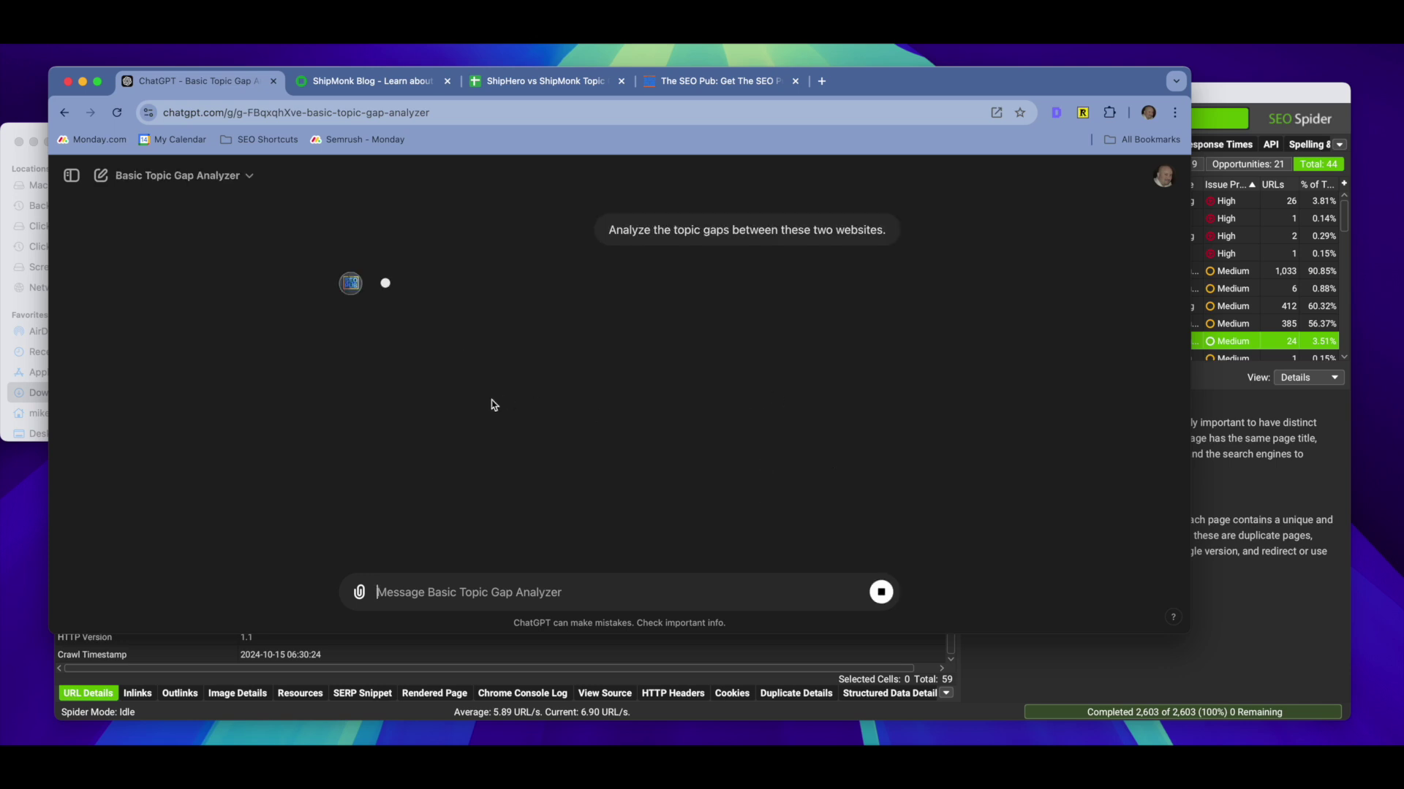
left_click(357, 598)
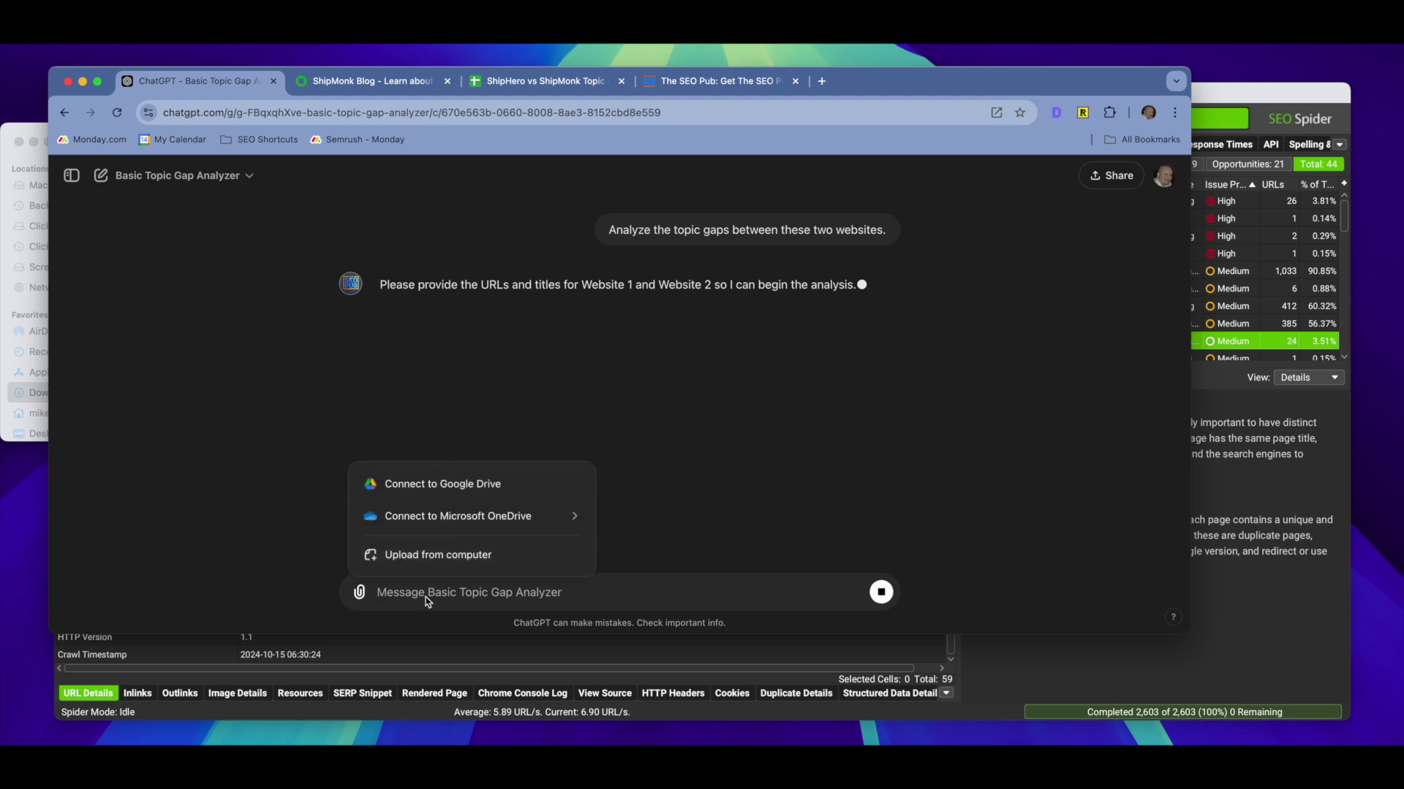
left_click(424, 553)
left_click(508, 293)
left_click(871, 493)
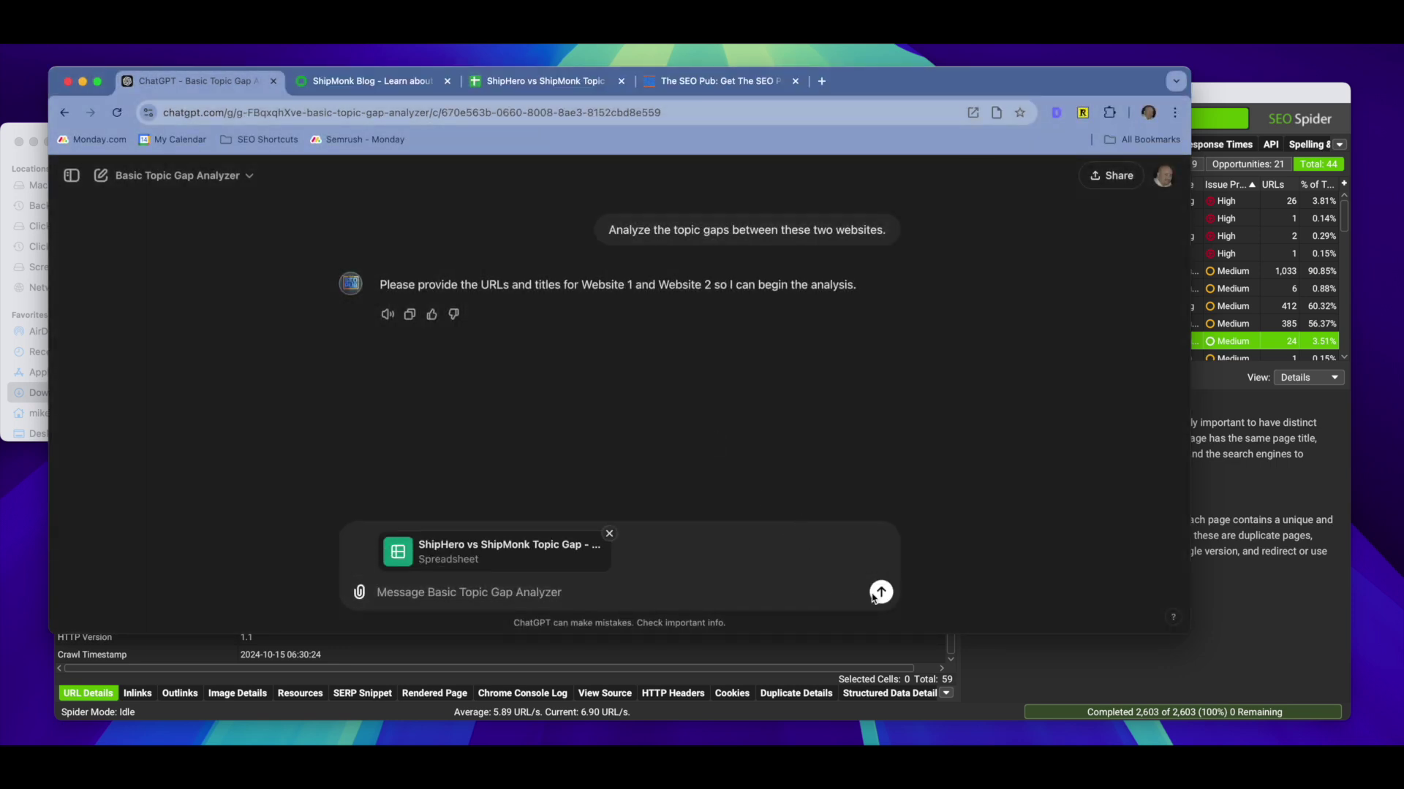
left_click(882, 593)
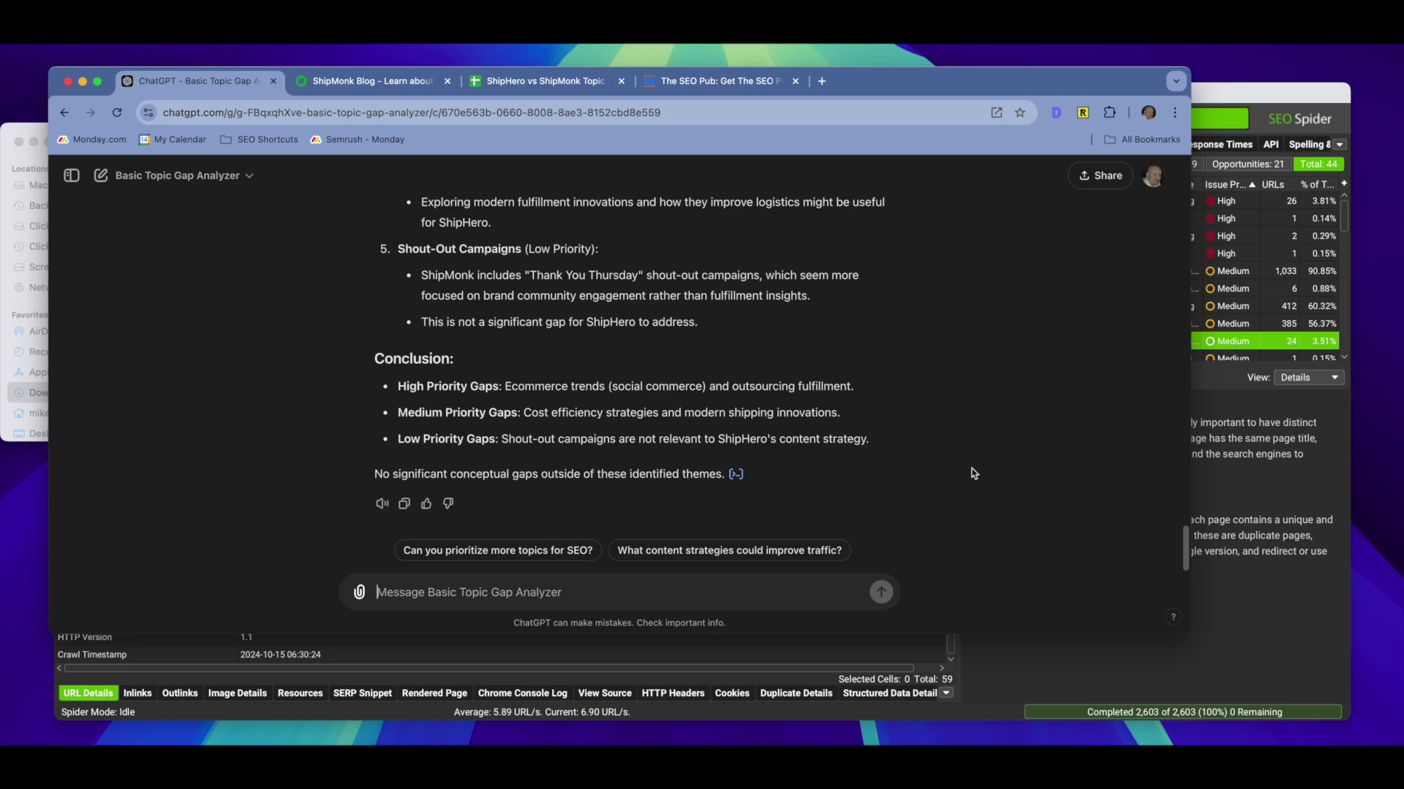
scroll(435, 444, "up", 10)
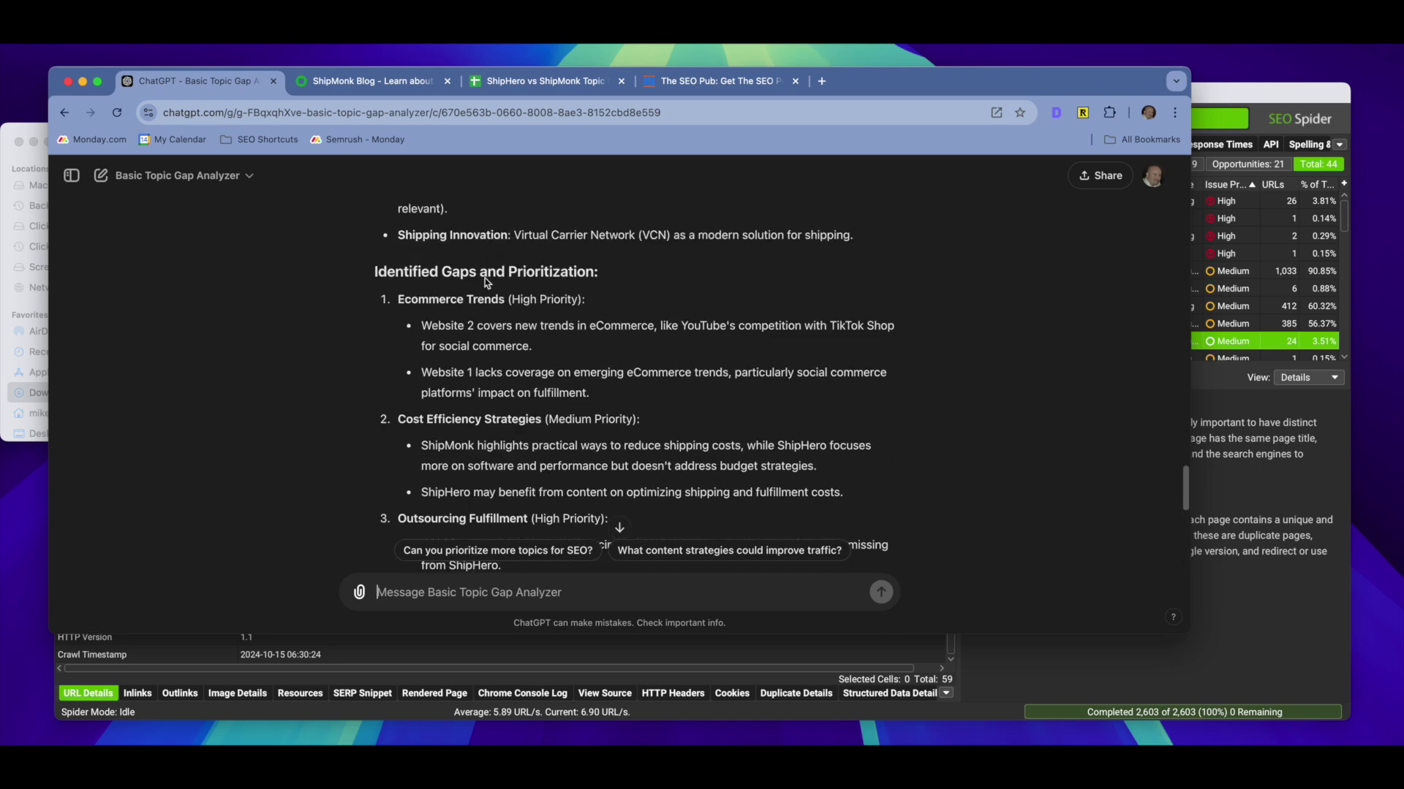
scroll(515, 420, "up", 5)
scroll(518, 418, "up", 5)
scroll(366, 439, "down", 8)
scroll(353, 437, "down", 3)
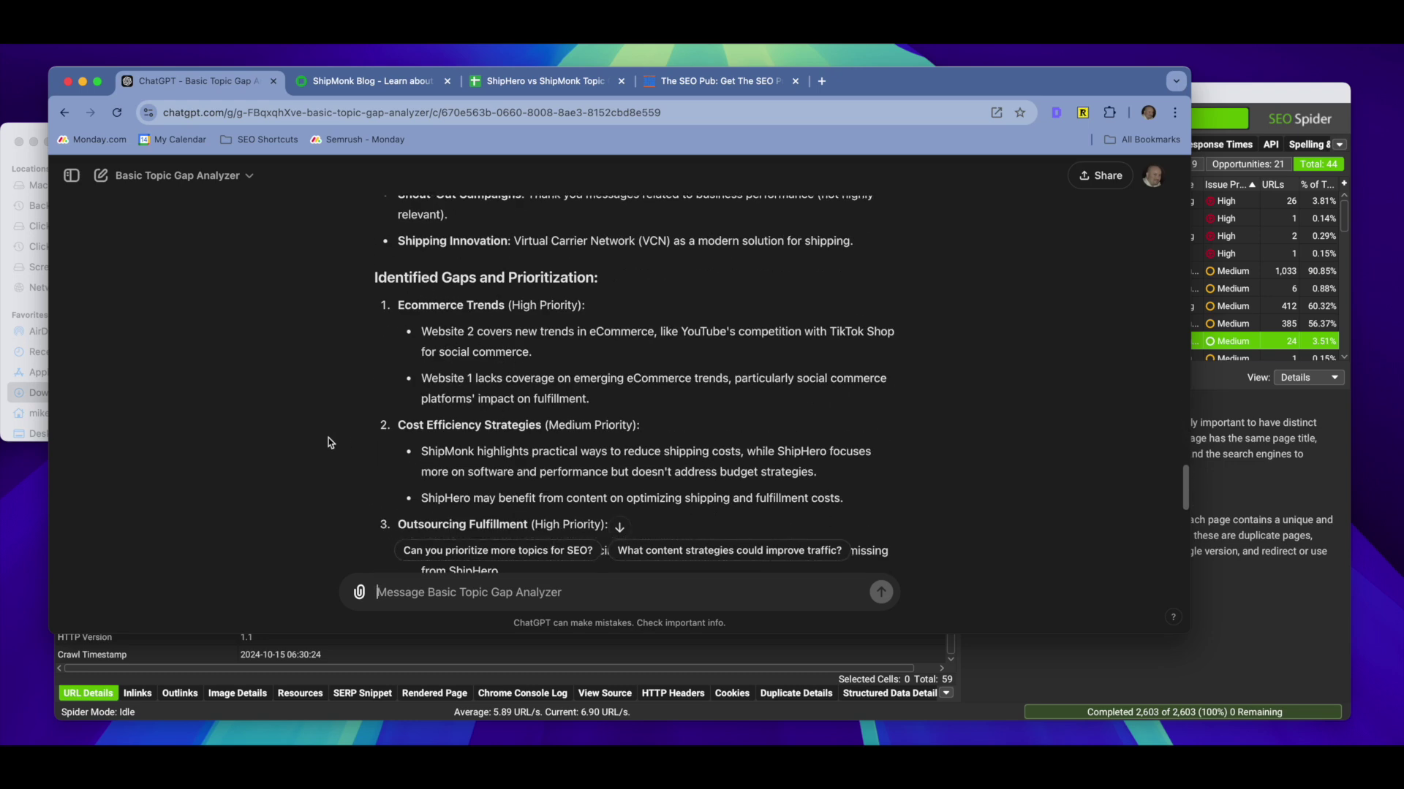
scroll(373, 441, "down", 2)
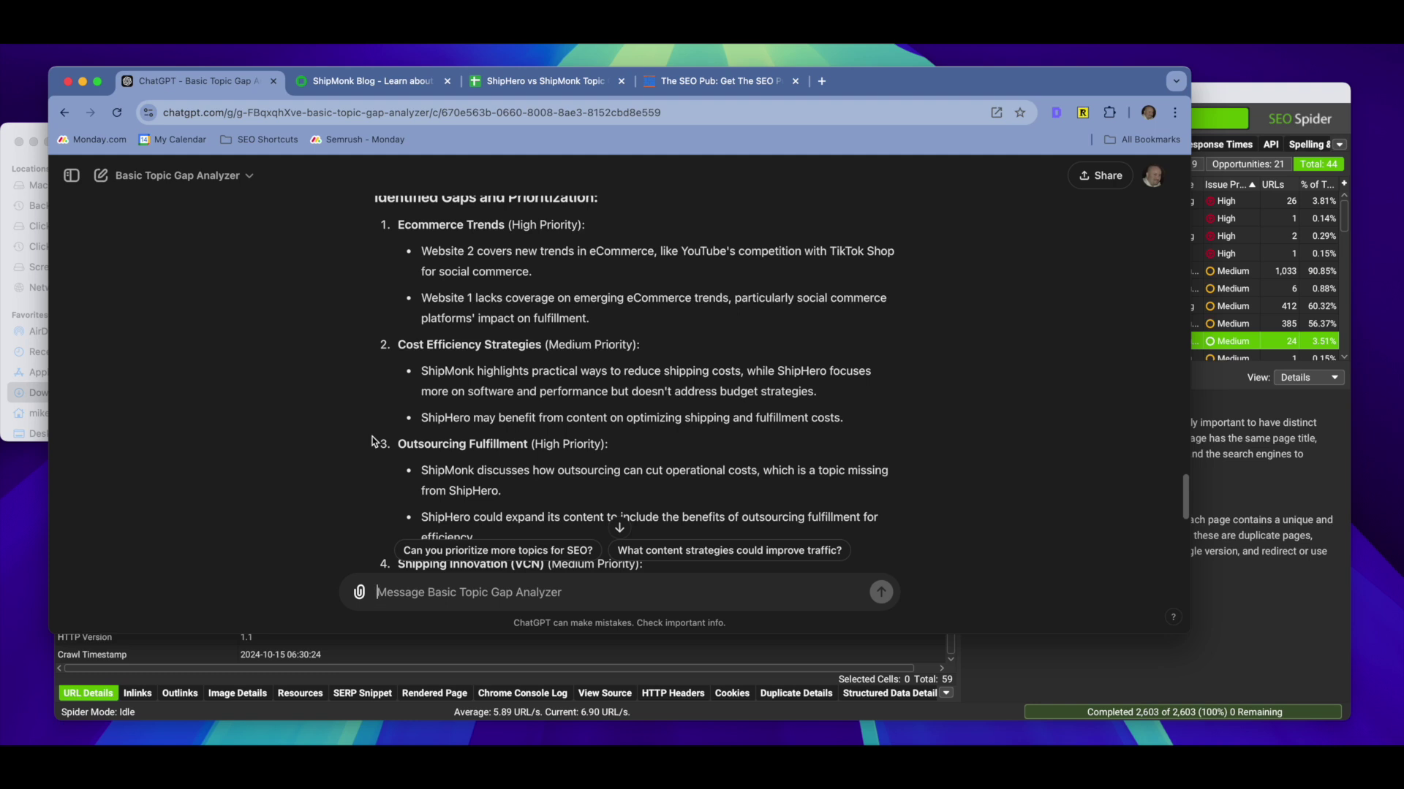
scroll(371, 441, "down", 3)
scroll(371, 441, "down", 6)
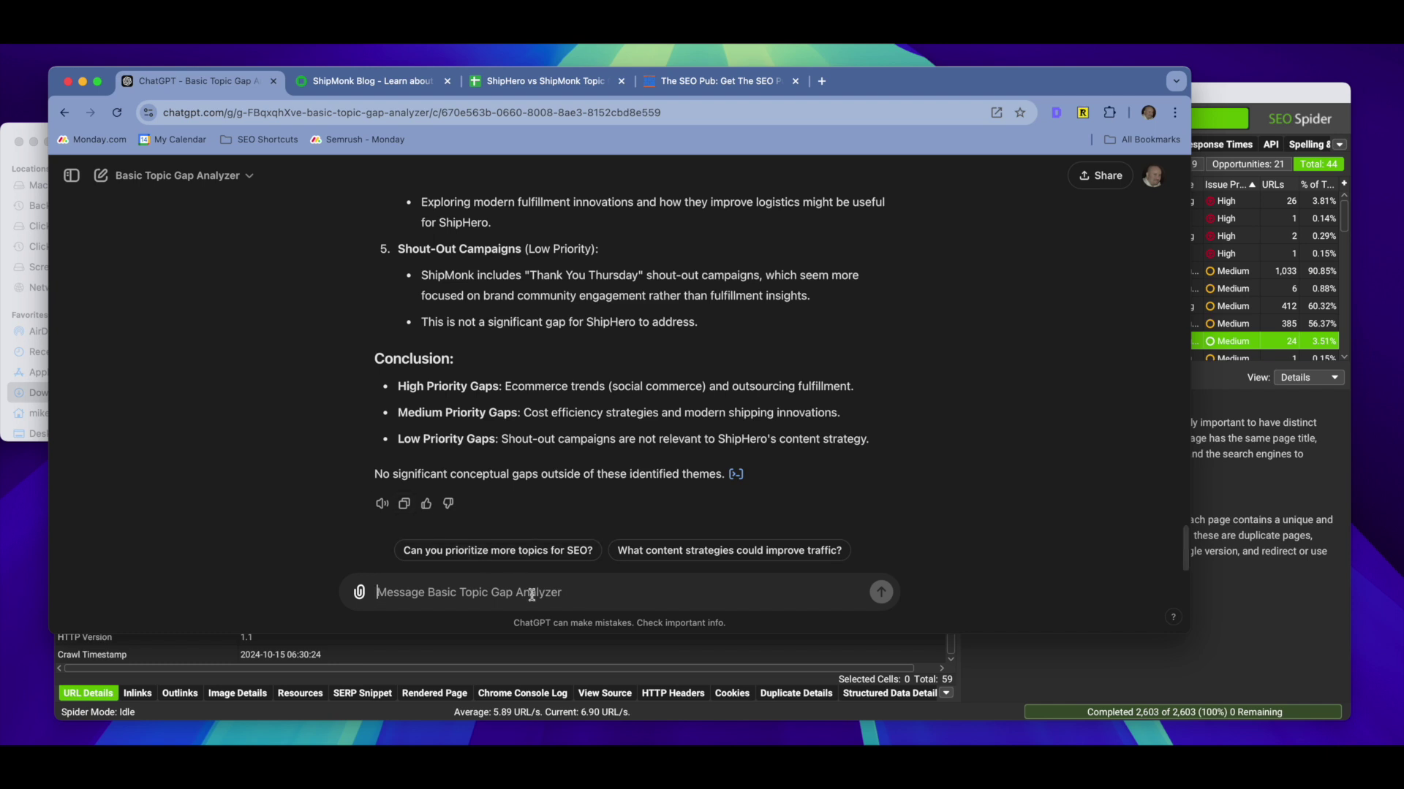
Send the question 'Are there additional topic gaps?' to the analyzer.
type("Add")
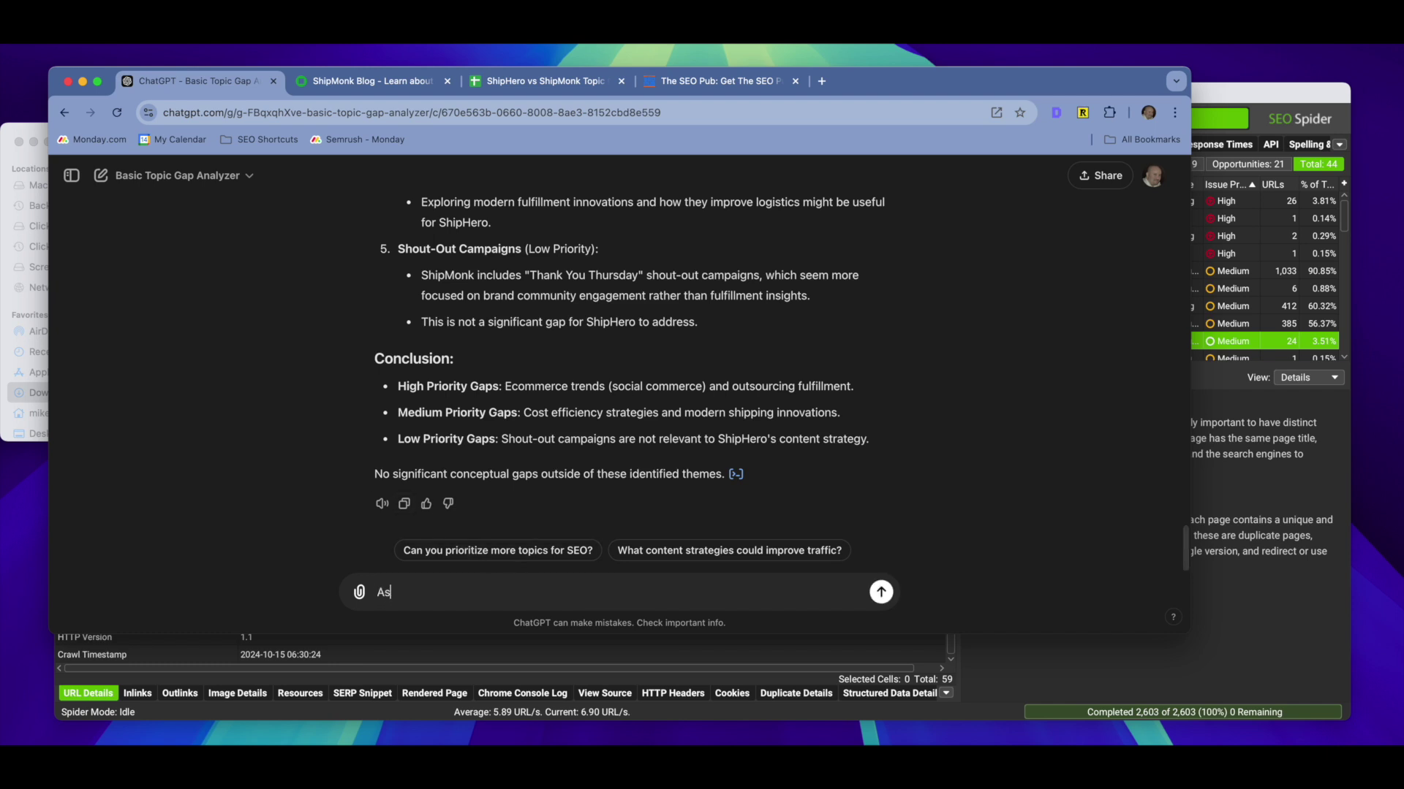
key("BackSpace")
key("BackSpace")
key("BackSpace")
type("Are there additional topic gaps?")
key("Return")
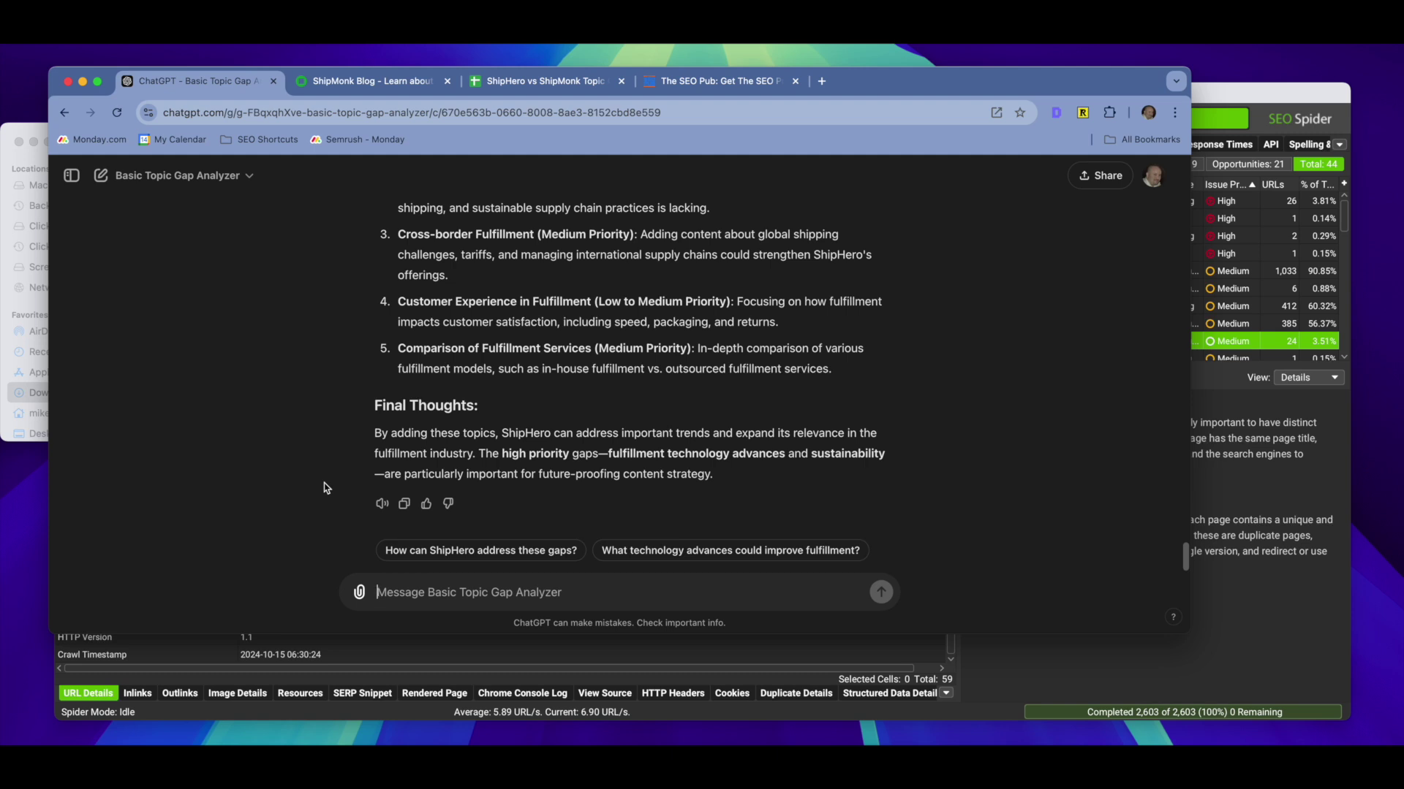
Show The SEO Pub homepage with its weekly SEO insights sign-up form.
left_click(700, 83)
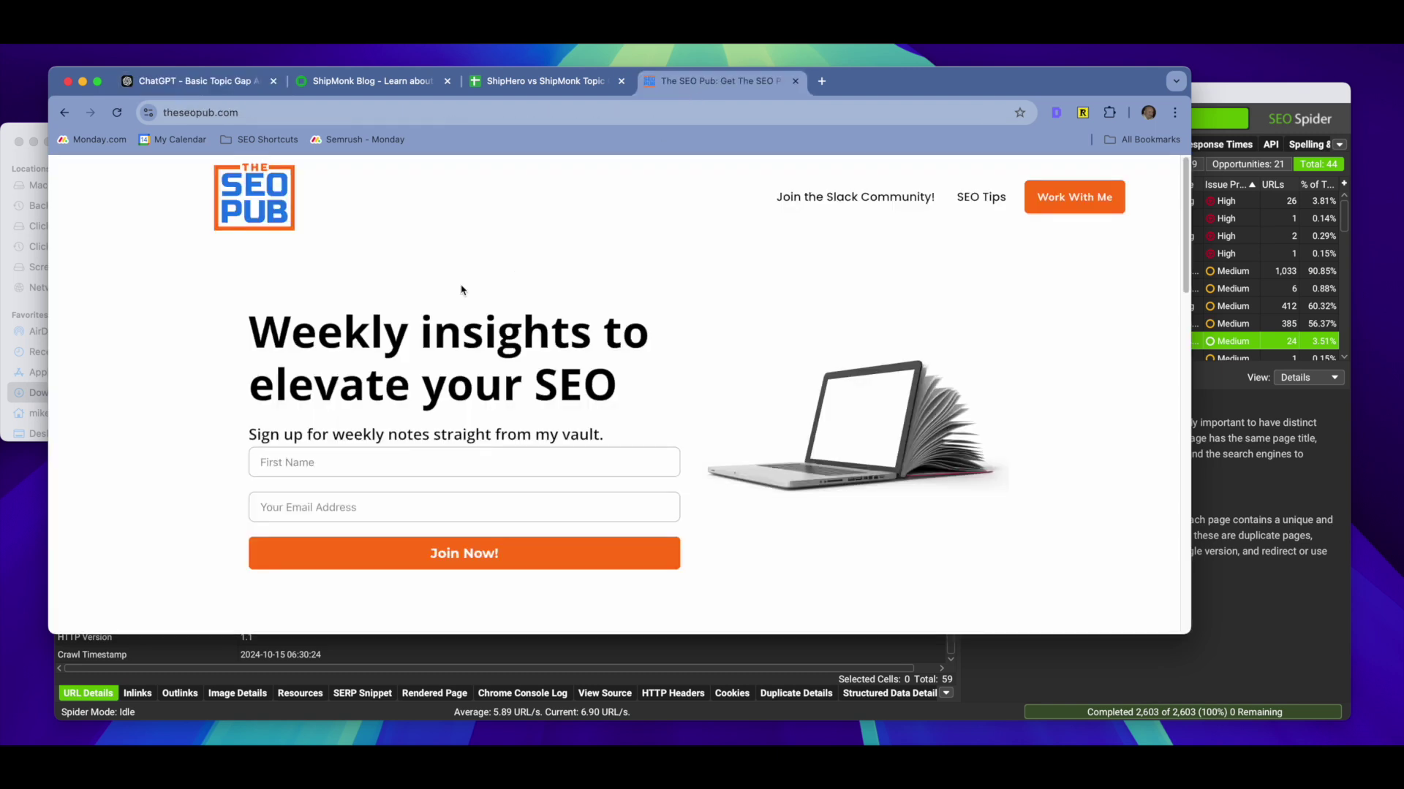